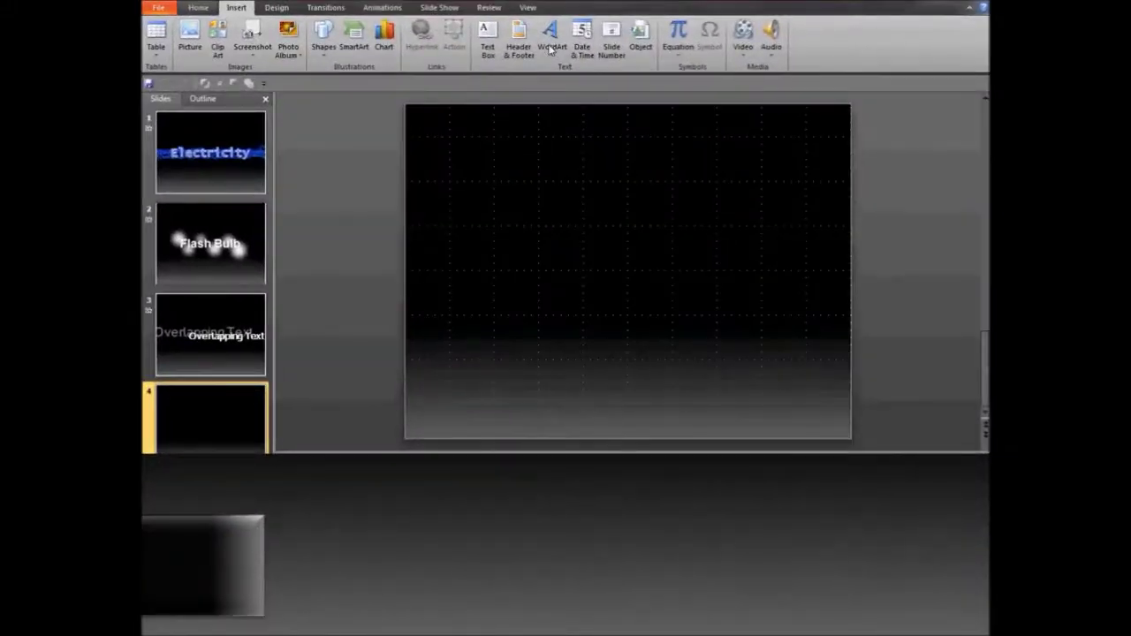
- Open the WordArt style gallery from the Insert tab on blank slide 4
left_click(552, 44)
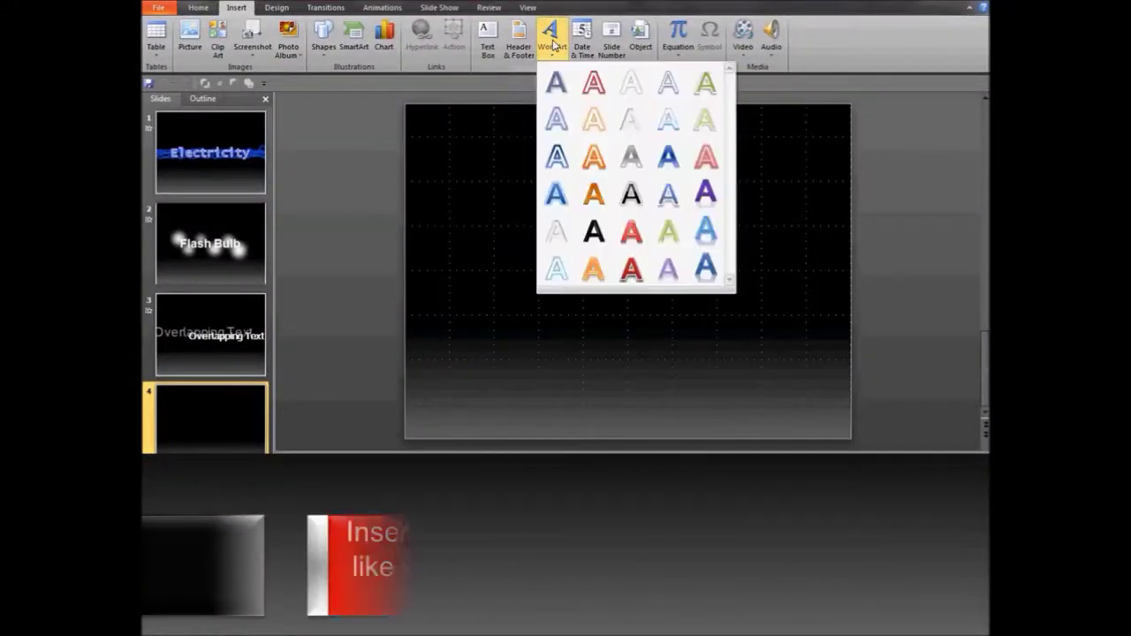
- Insert a WordArt reading 'Flashing Text' and enlarge its font to 72
left_click(631, 84)
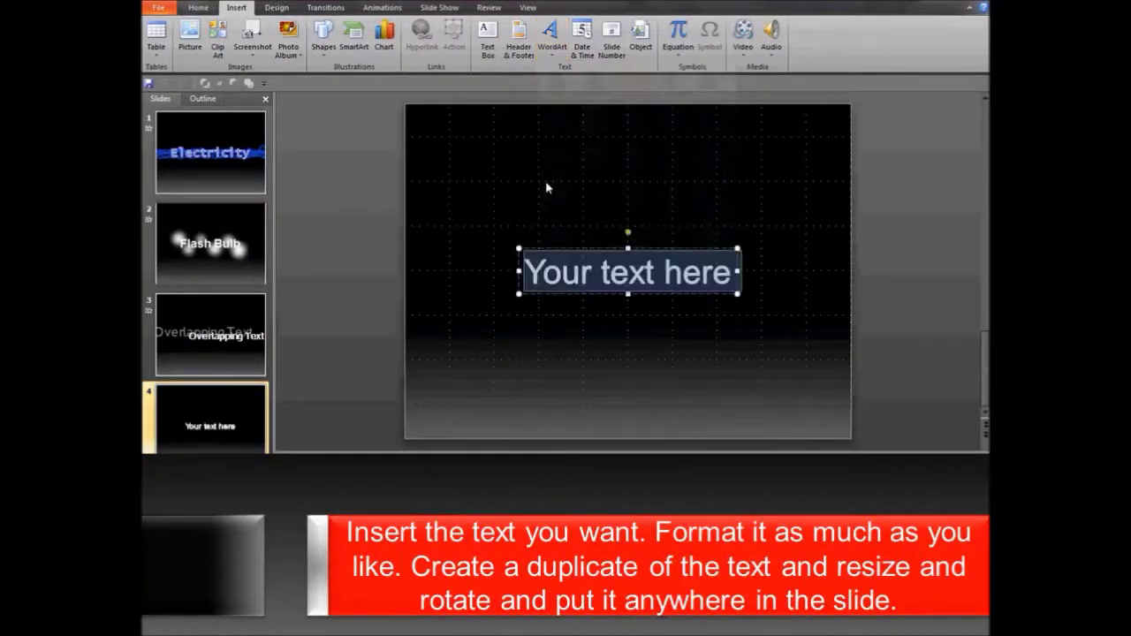
type("Flashing Text")
key("ctrl+a")
key("ctrl+shift+period")
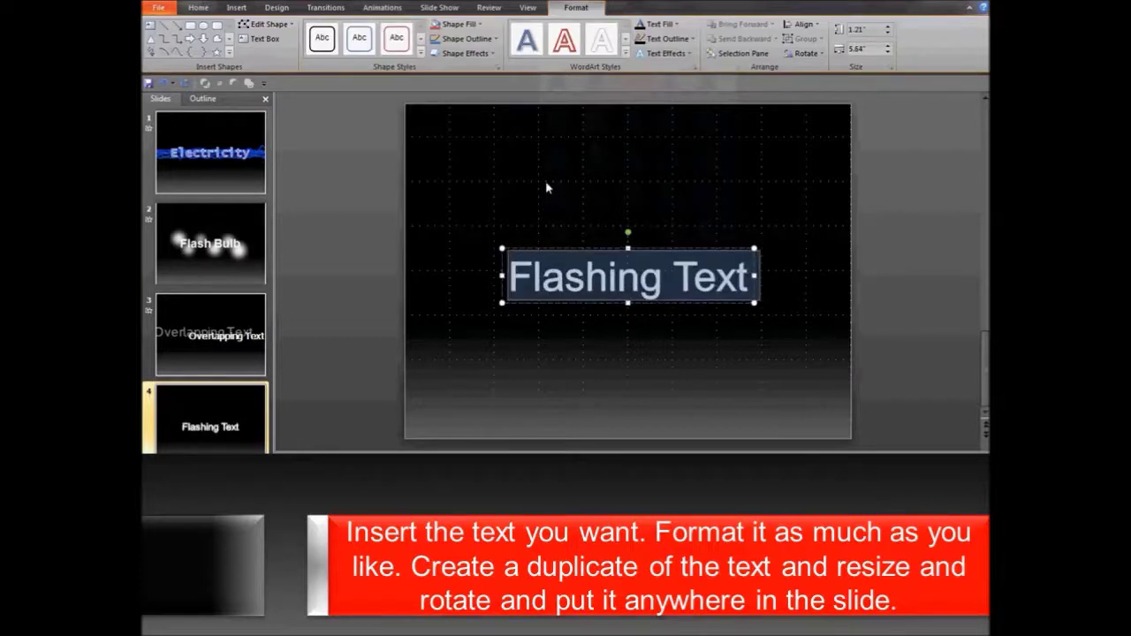
key("ctrl+shift+period")
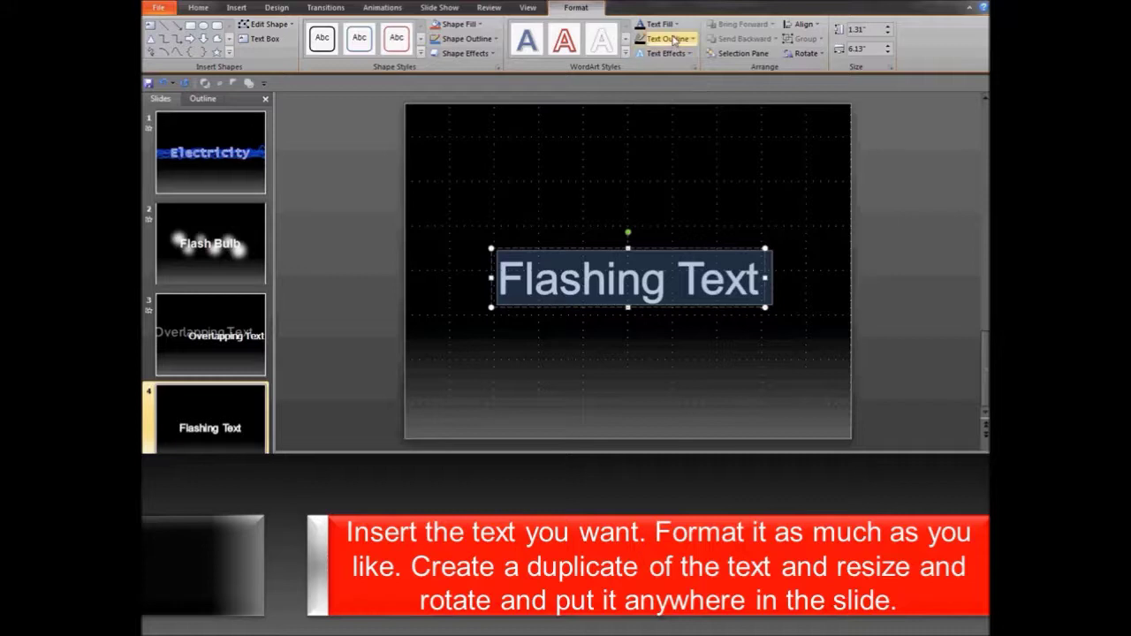
- Browse the Text Outline colour choices, then the slide transition settings
left_click(675, 40)
left_click(654, 147)
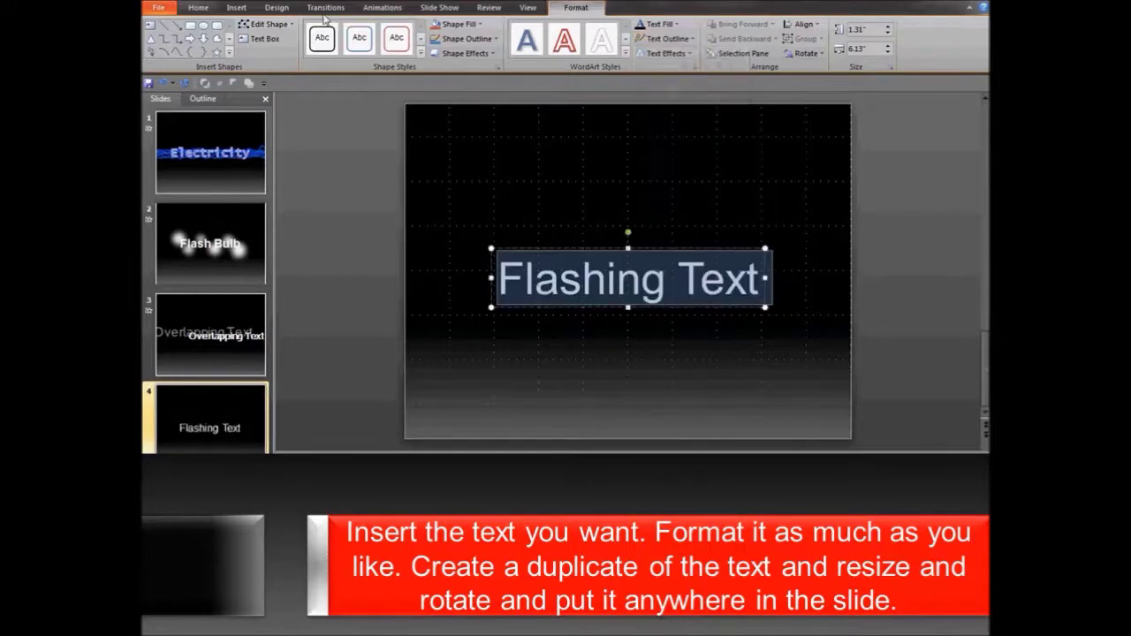
left_click(324, 8)
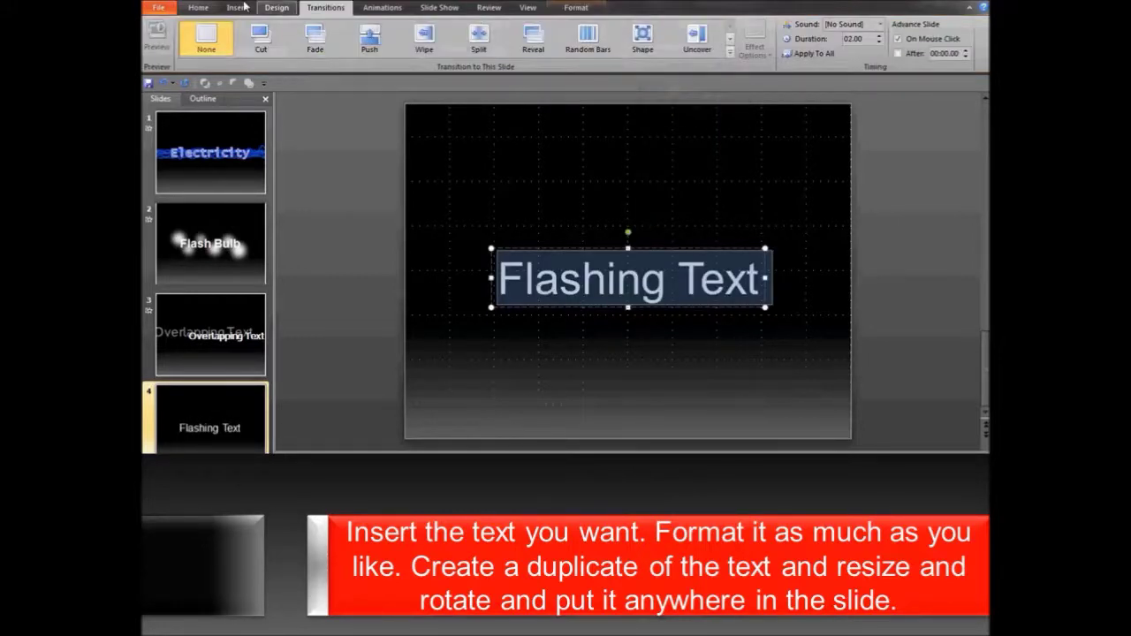
scroll(208, 8, "up", 1)
- Browse the Font list on the Home ribbon, scrolling through the available fonts
left_click(202, 8)
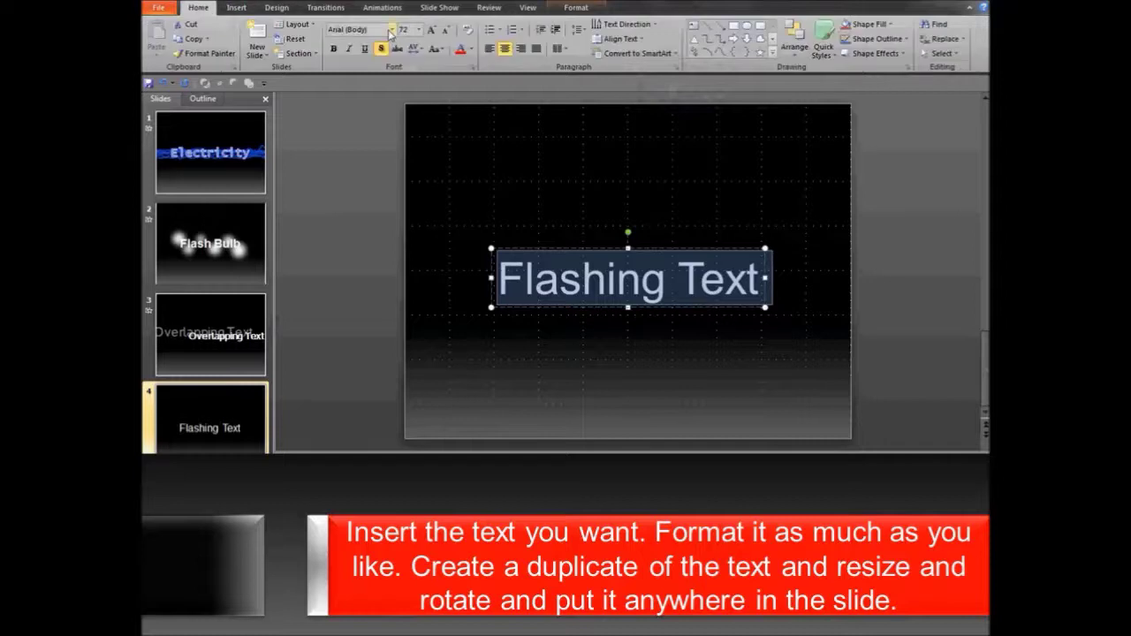
left_click(391, 30)
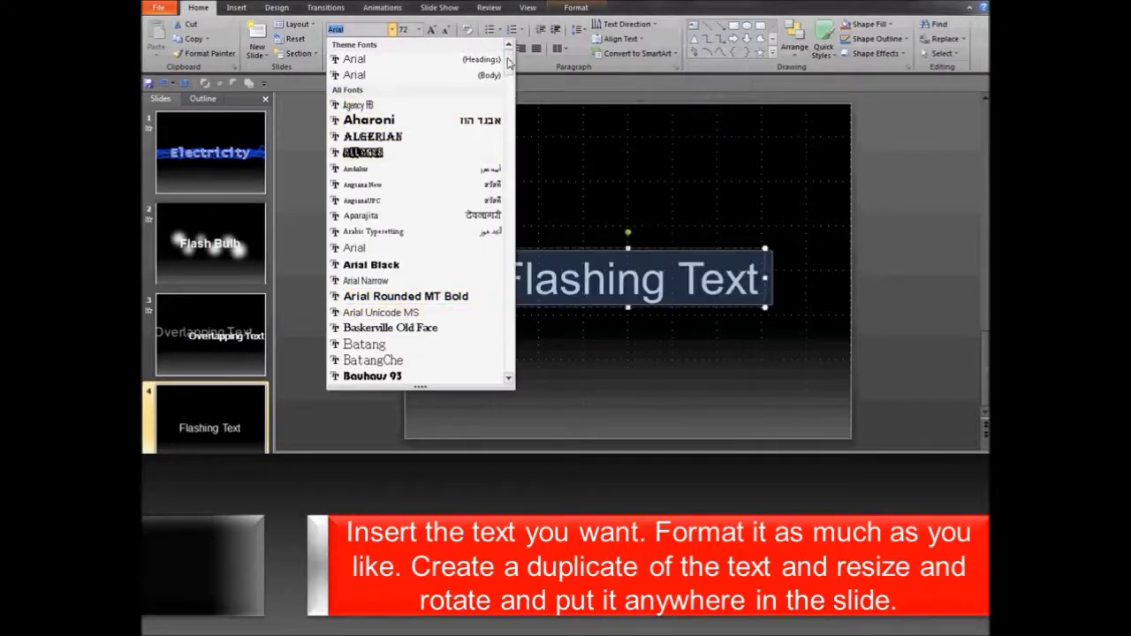
left_click_drag(510, 64, 510, 138)
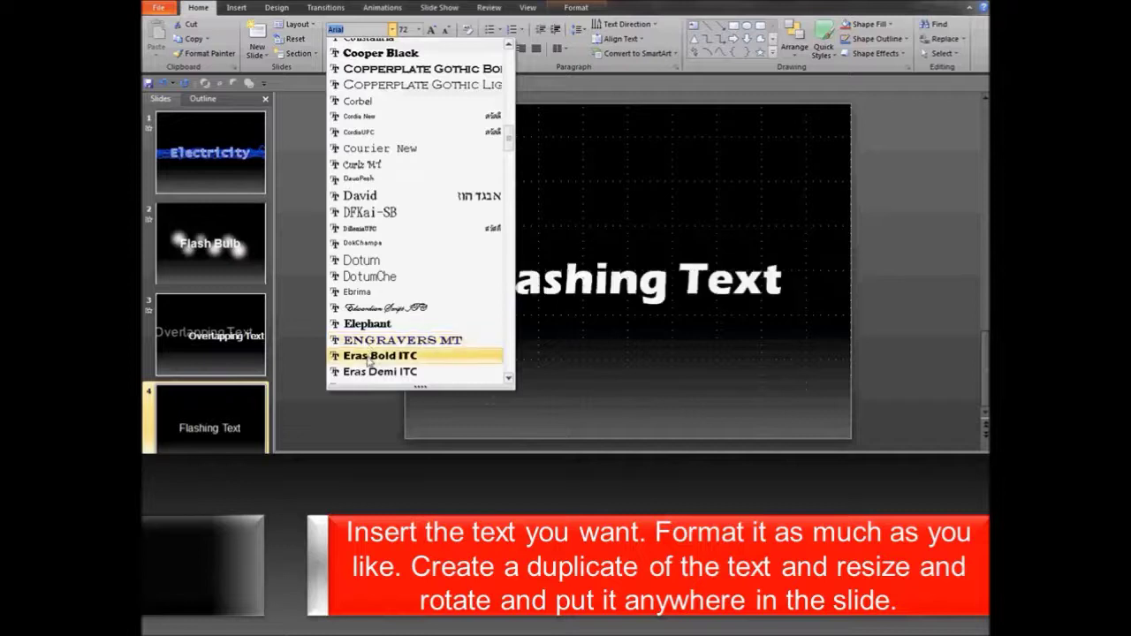
scroll(371, 354, "down", 4)
scroll(398, 292, "down", 3)
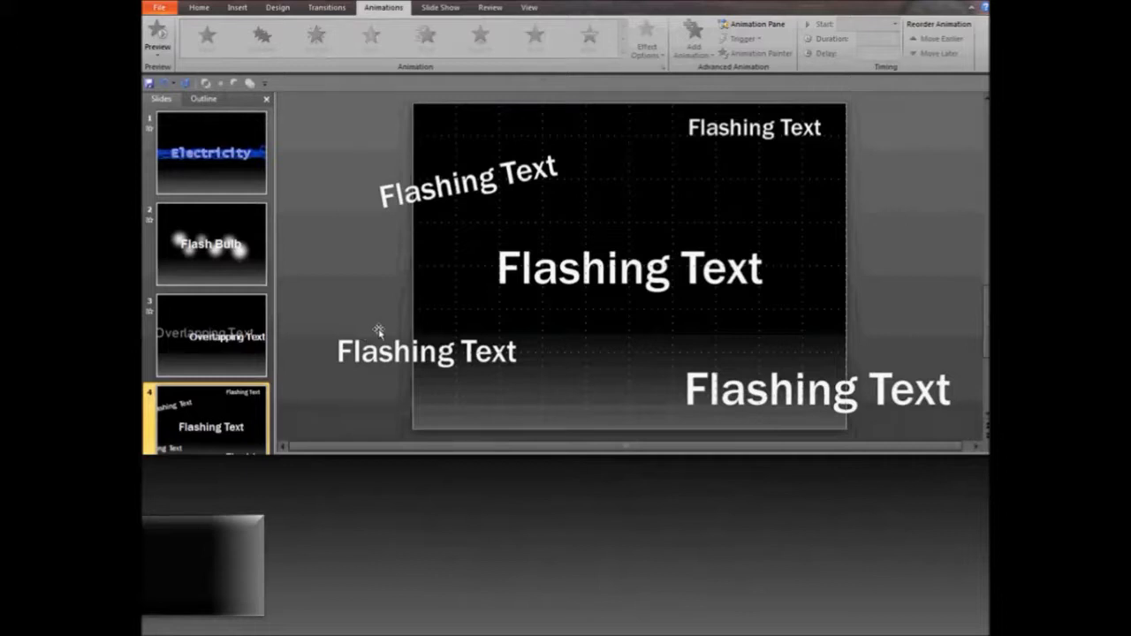
- Give the tilted upper-left text an Appear entrance and Disappear exit, and show the Animation Pane
mouse_move(327, 113)
left_mouse_down()
mouse_move(624, 263)
mouse_move(645, 263)
left_mouse_up()
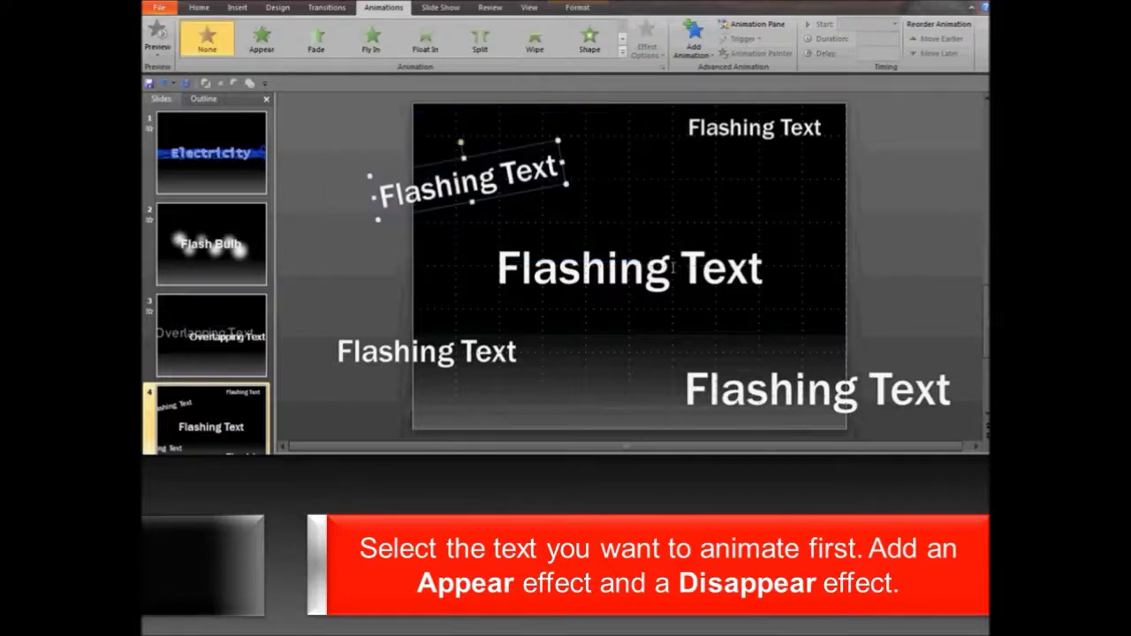
left_click(693, 39)
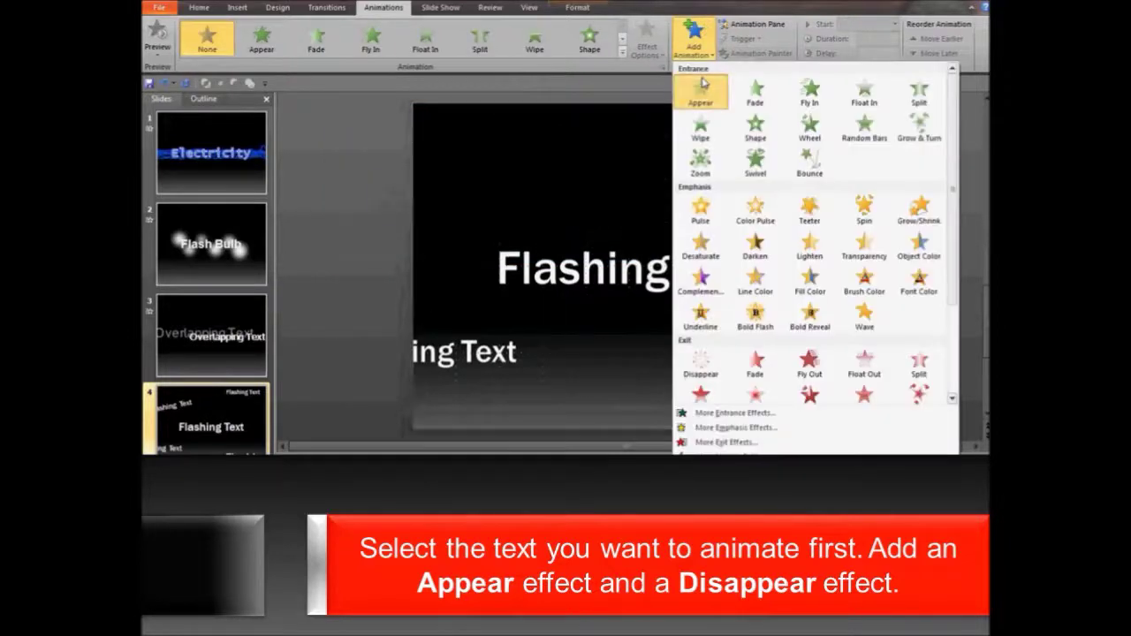
left_click(698, 92)
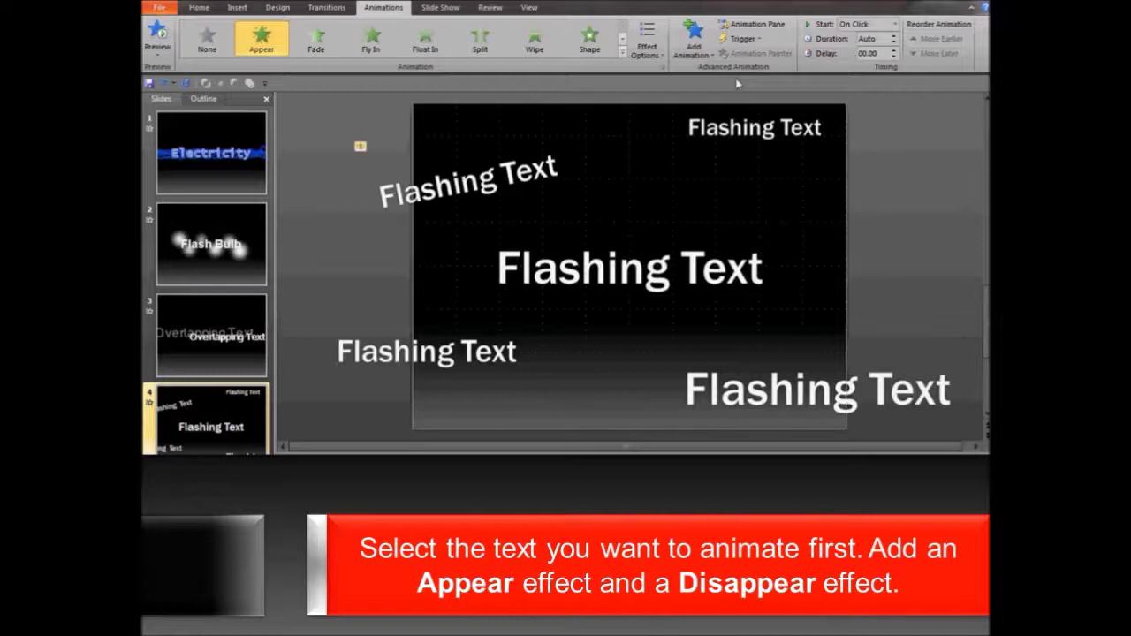
left_click(693, 40)
left_click(707, 360)
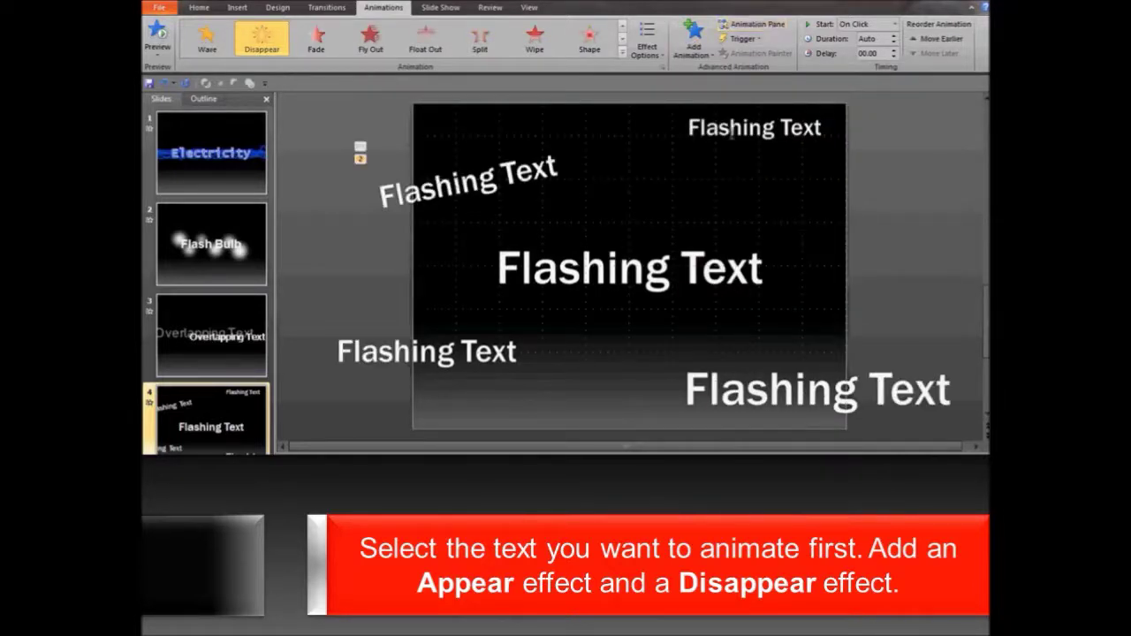
left_click(773, 26)
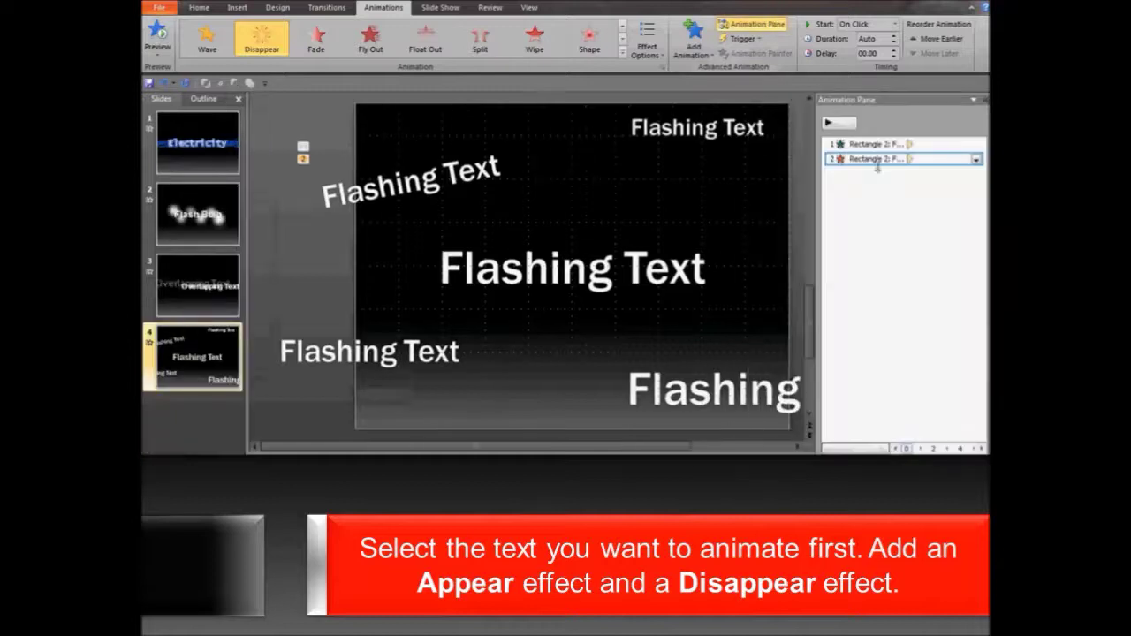
- Set the Disappear effect to start After Previous with a 0.1-second delay
left_click(871, 26)
left_click(855, 61)
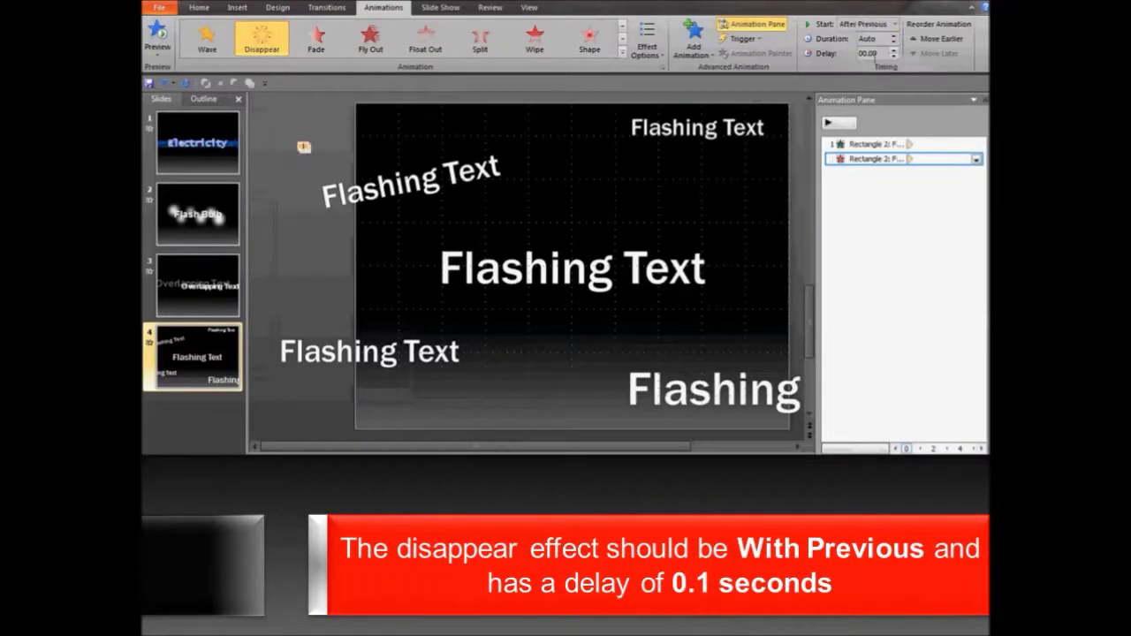
left_click(869, 53)
type("0.1")
key("Return")
left_click(421, 160)
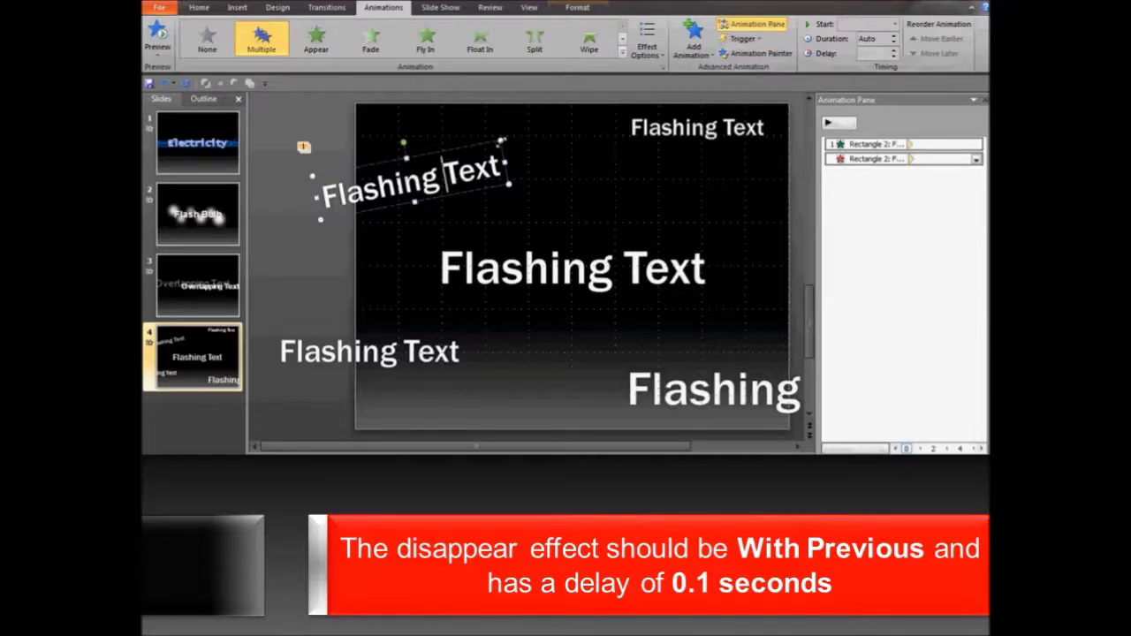
- Use Animation Painter to copy the Appear/Disappear pair onto the other texts, ending with the middle one
left_click(746, 55)
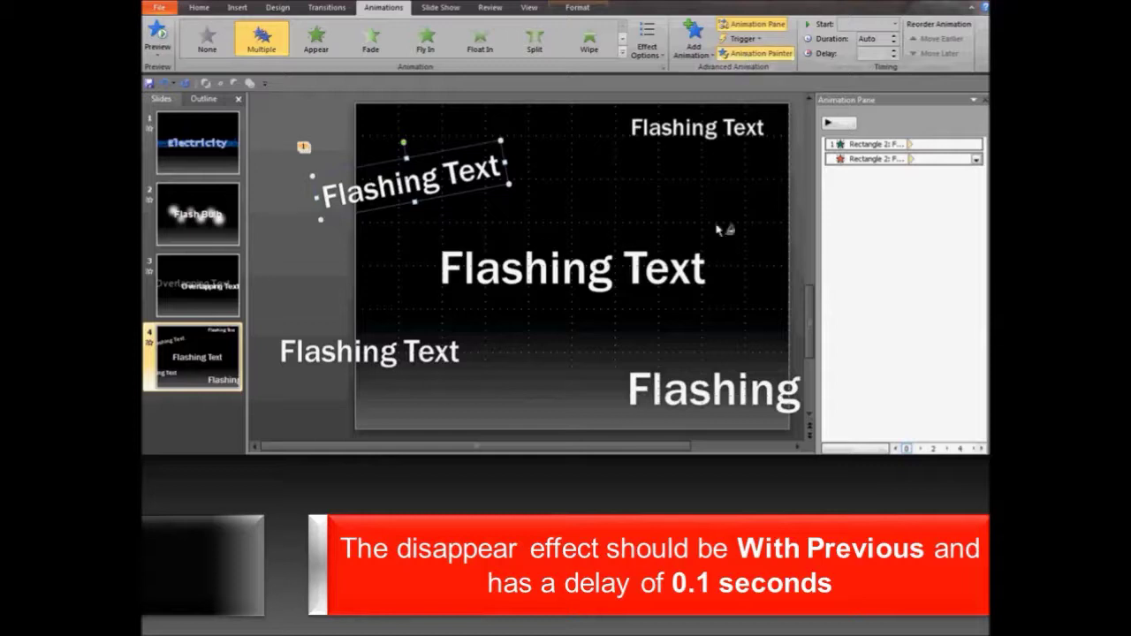
left_click(703, 395)
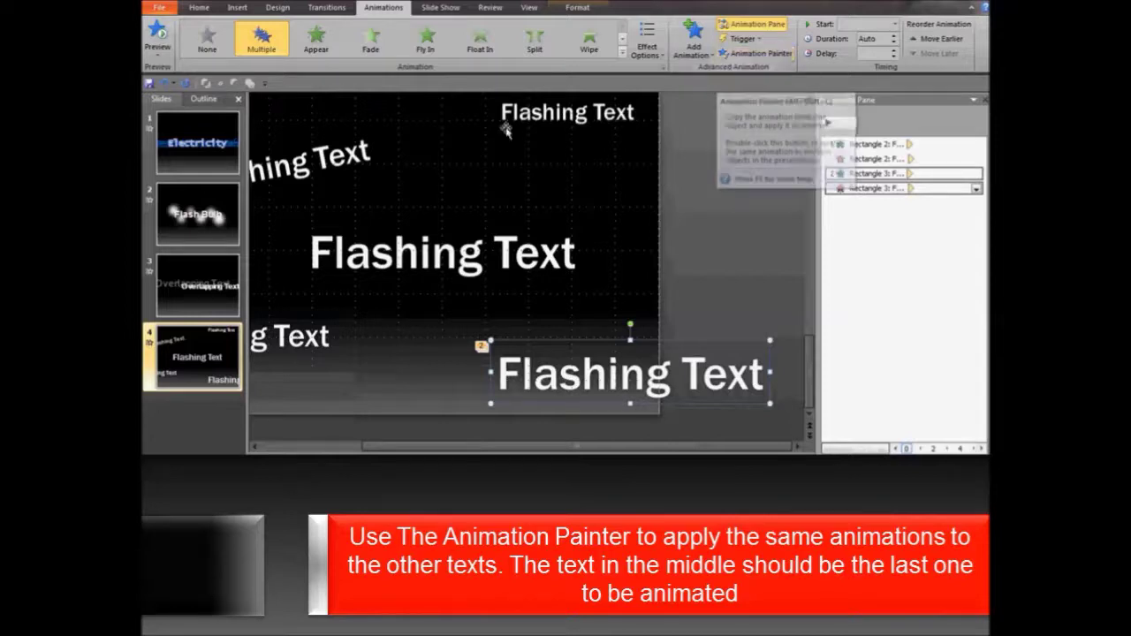
left_click(769, 56)
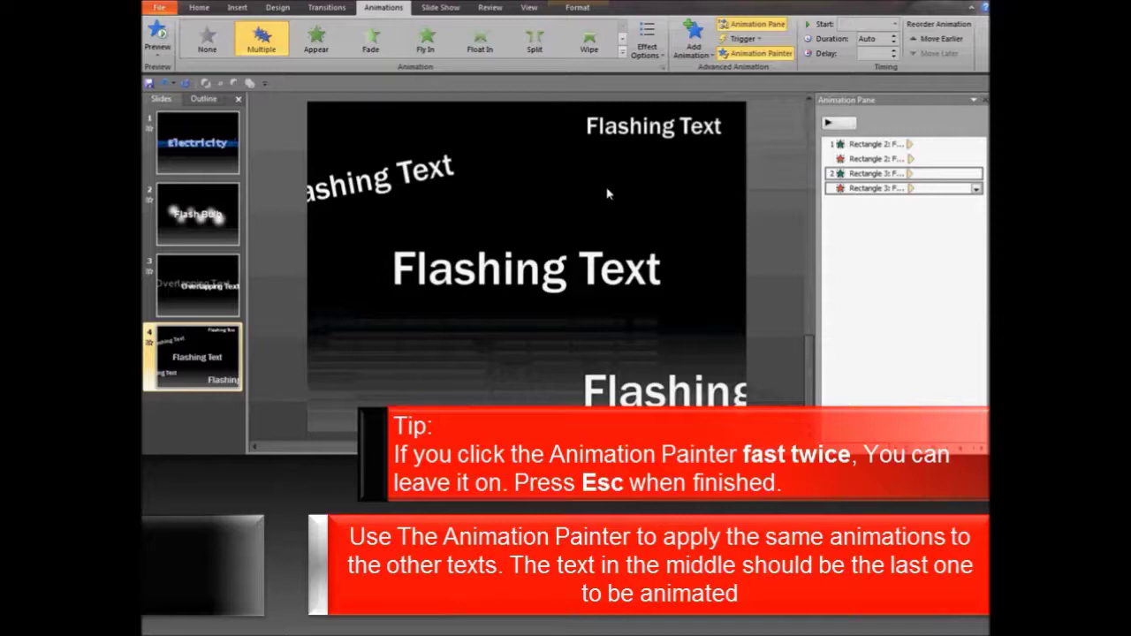
left_click(656, 125)
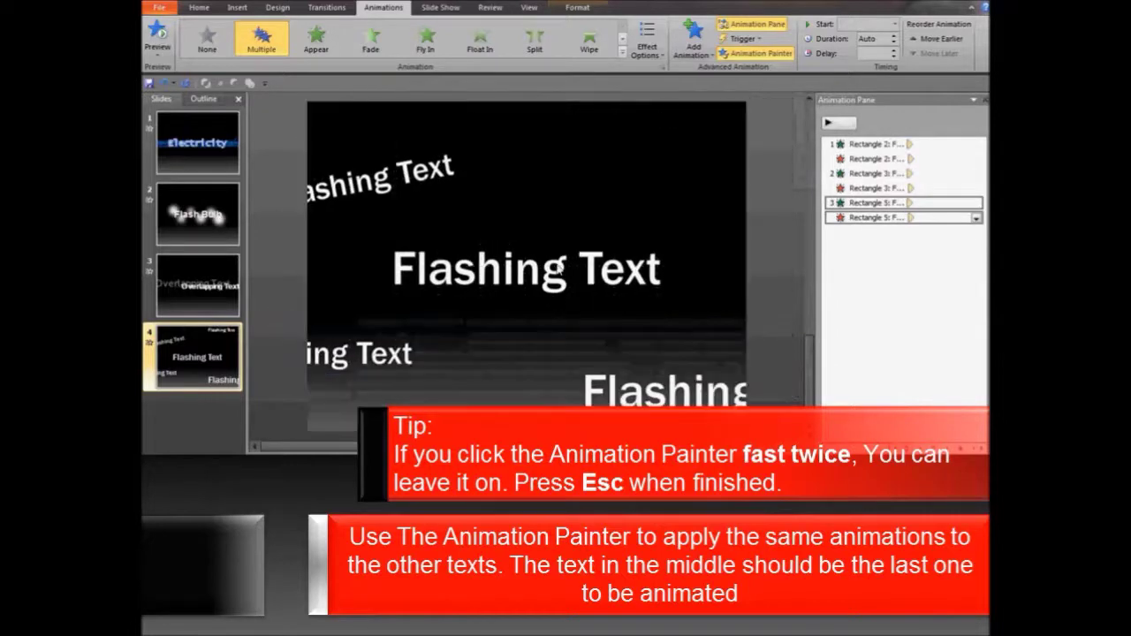
left_click(541, 264)
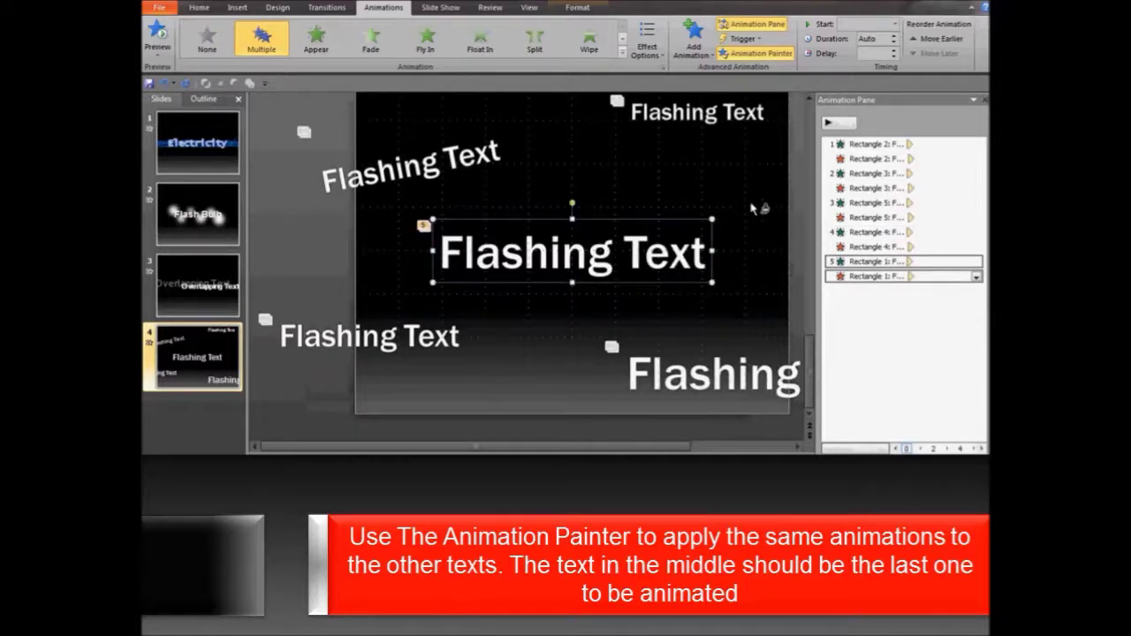
left_click(751, 210)
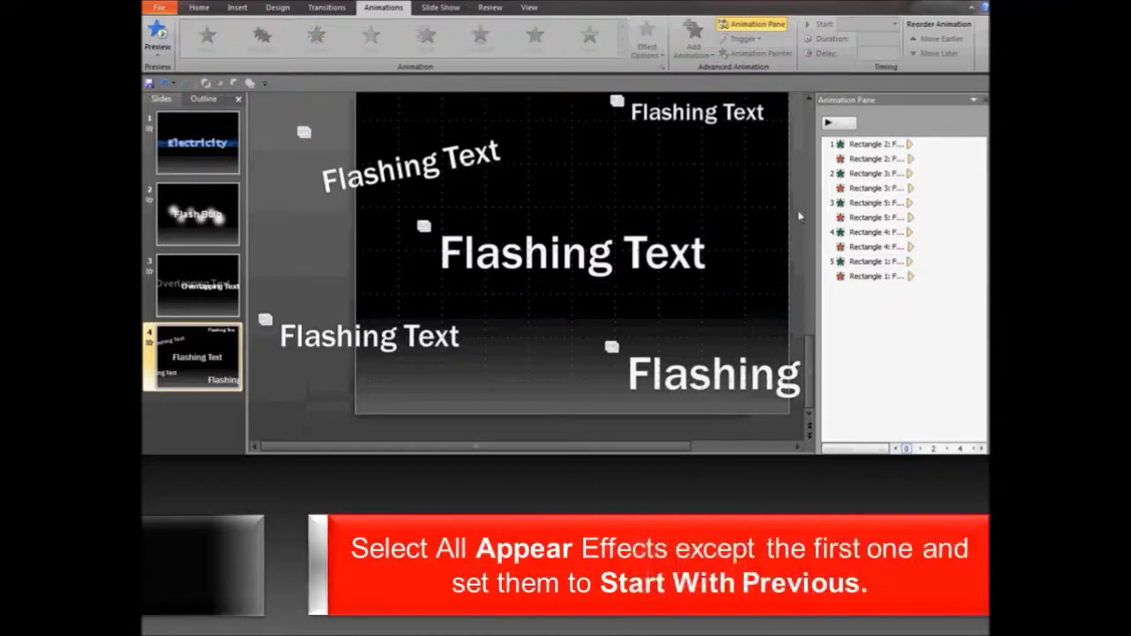
- Set Appear effects 2 through 5 to start With Previous
left_click(864, 173)
left_click(856, 203, "ctrl")
left_click(850, 231, "ctrl")
left_click(850, 262, "ctrl")
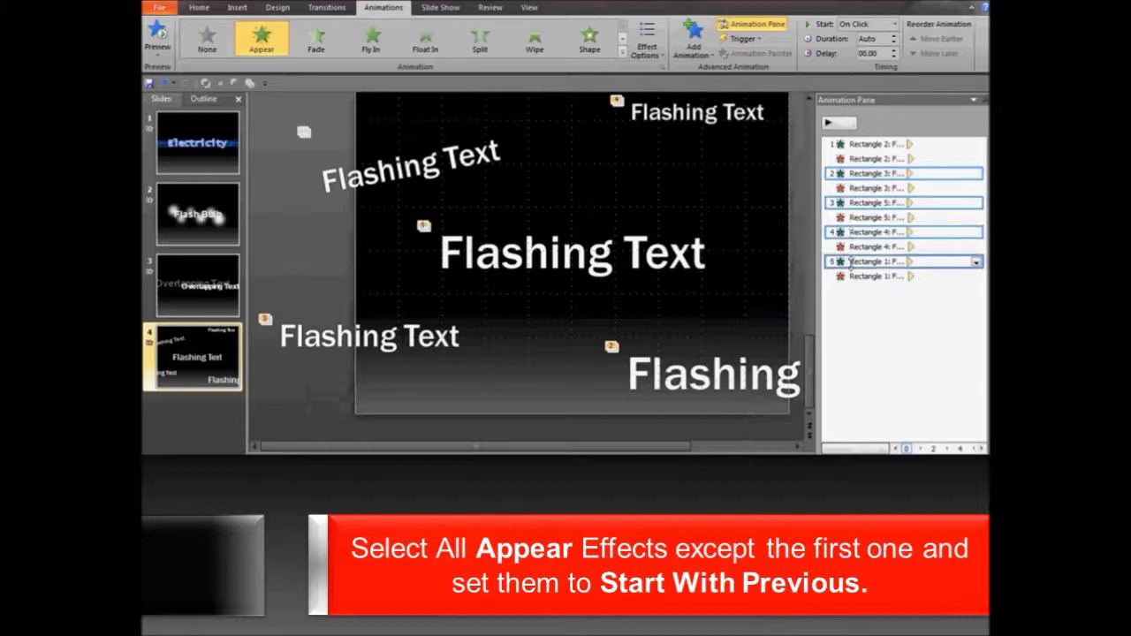
left_click(887, 27)
left_click(877, 53)
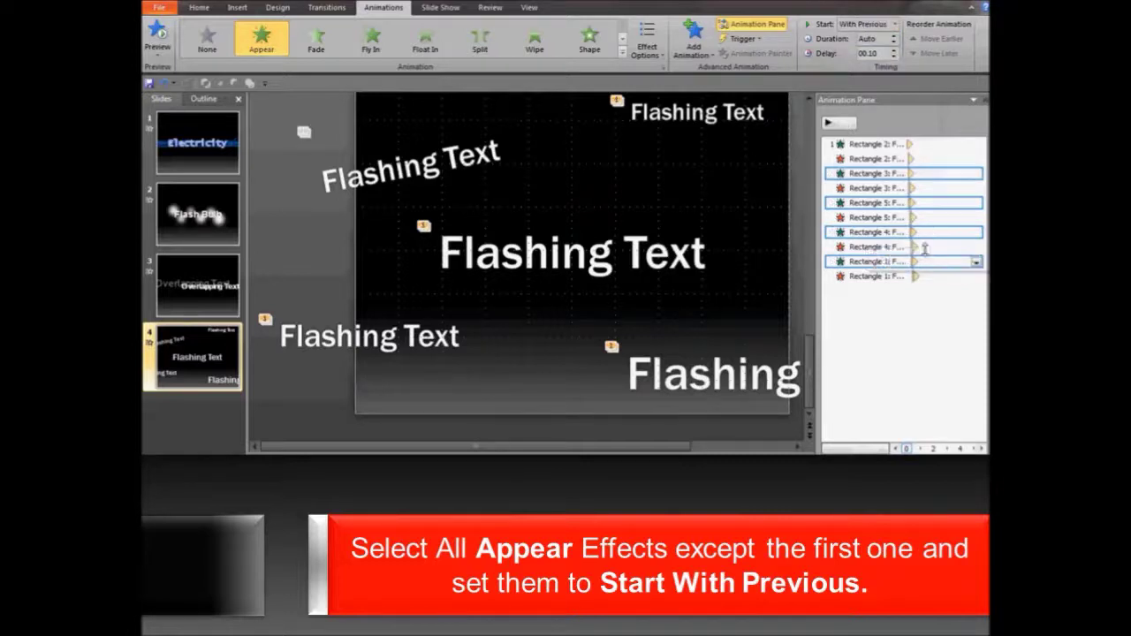
left_click(875, 276)
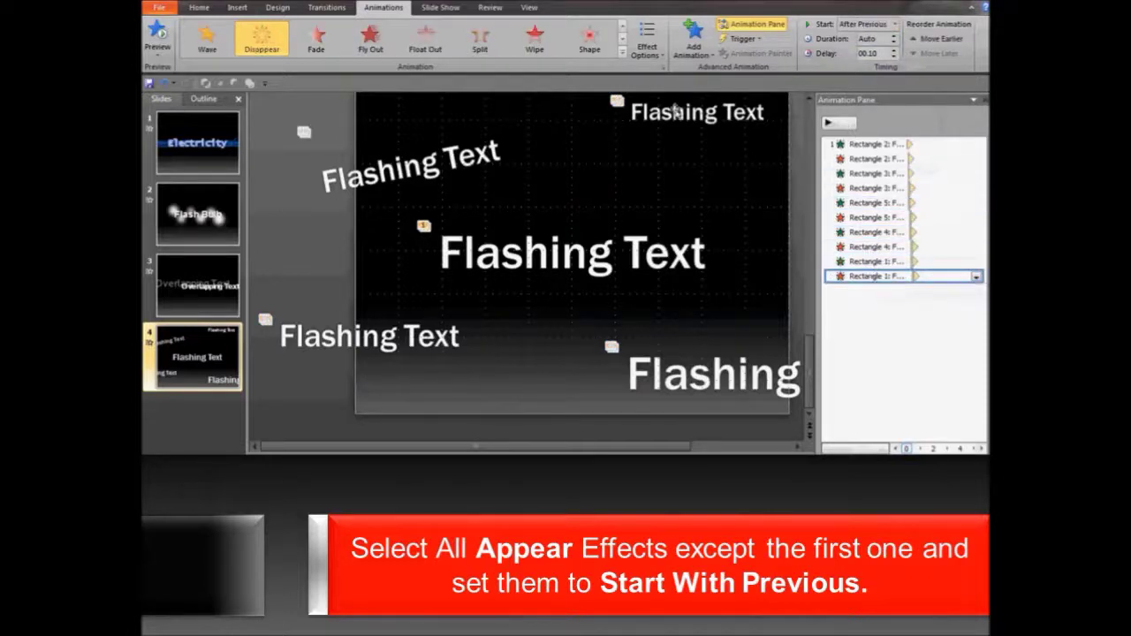
- Remove the middle text's Disappear effect from the Animation Pane list
left_click(976, 277)
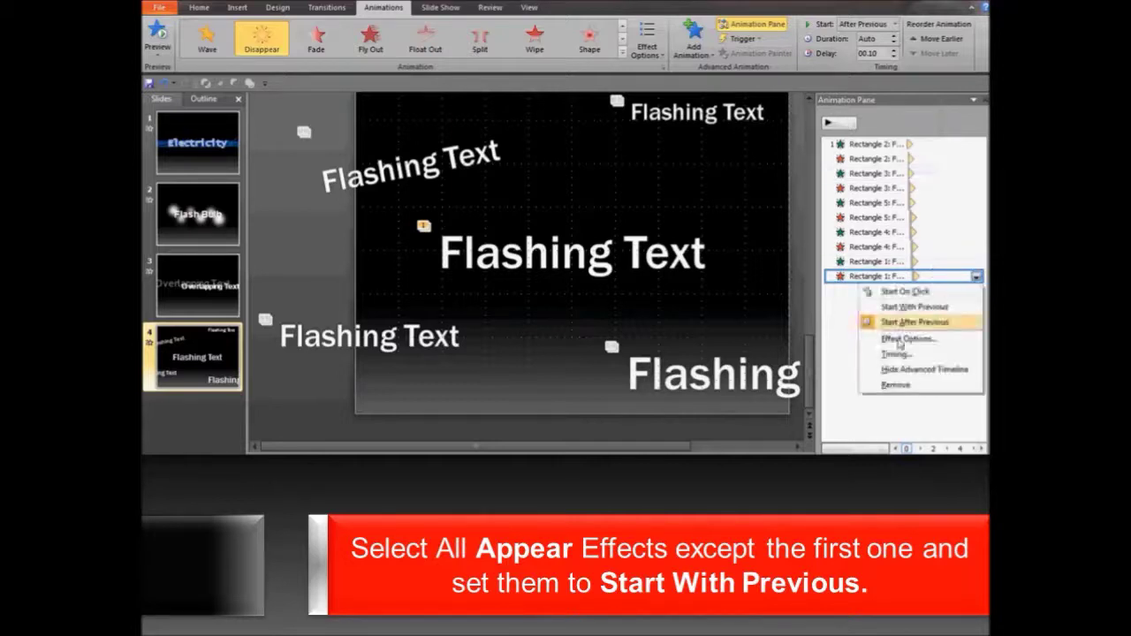
left_click(881, 388)
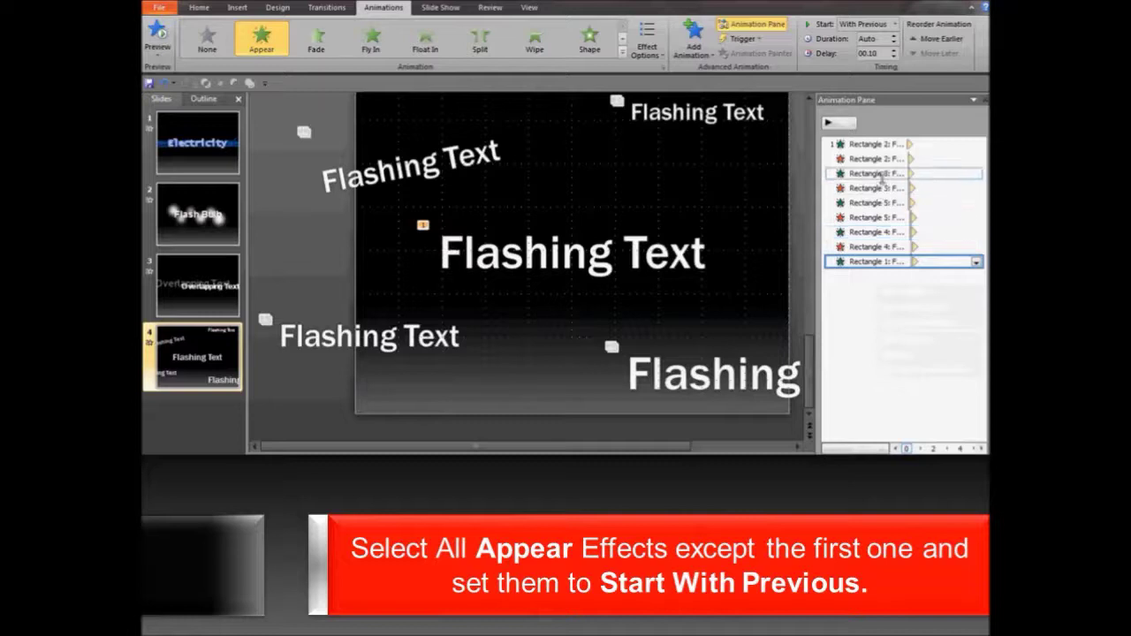
left_click(841, 205)
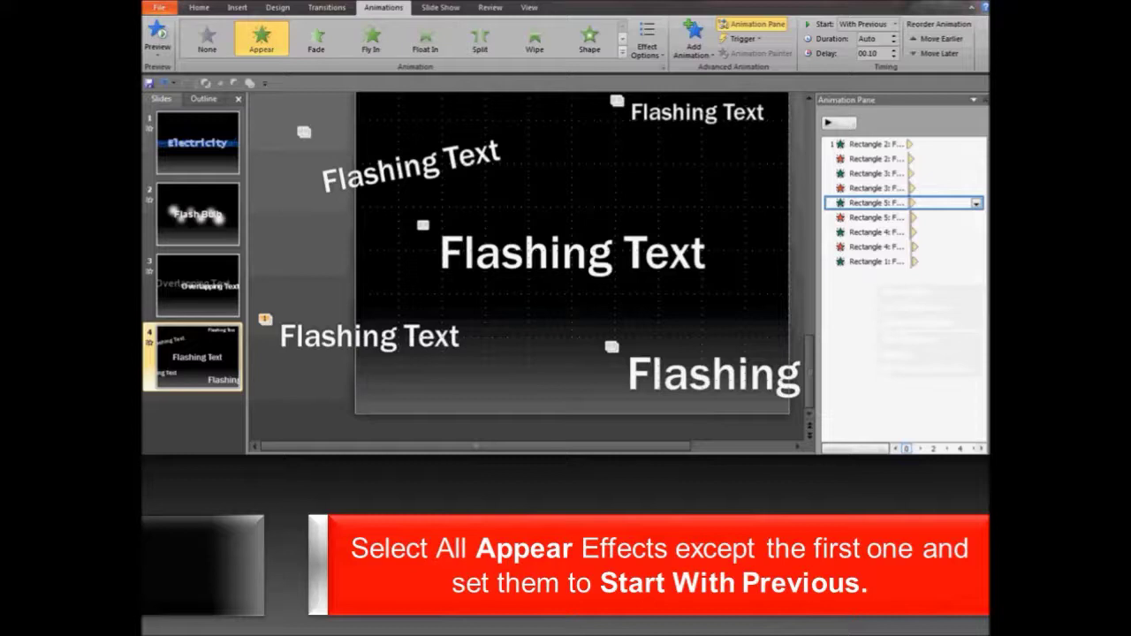
- Play the nine-effect flashing sequence from the Animation Pane to preview it
left_click(842, 123)
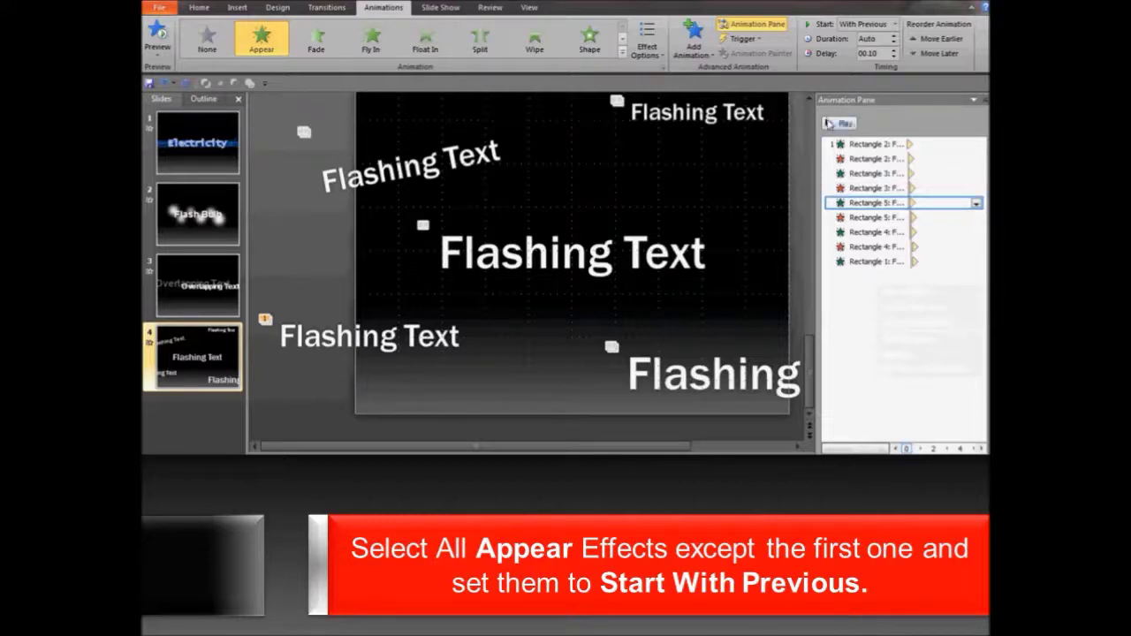